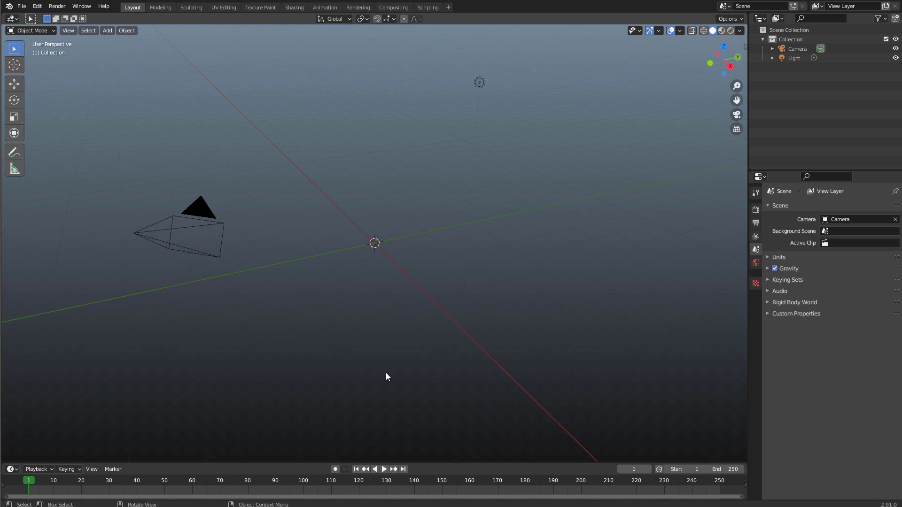
Step: Orbit the viewport to look around Blender's default scene
middle_click_drag(388, 262, 357, 263)
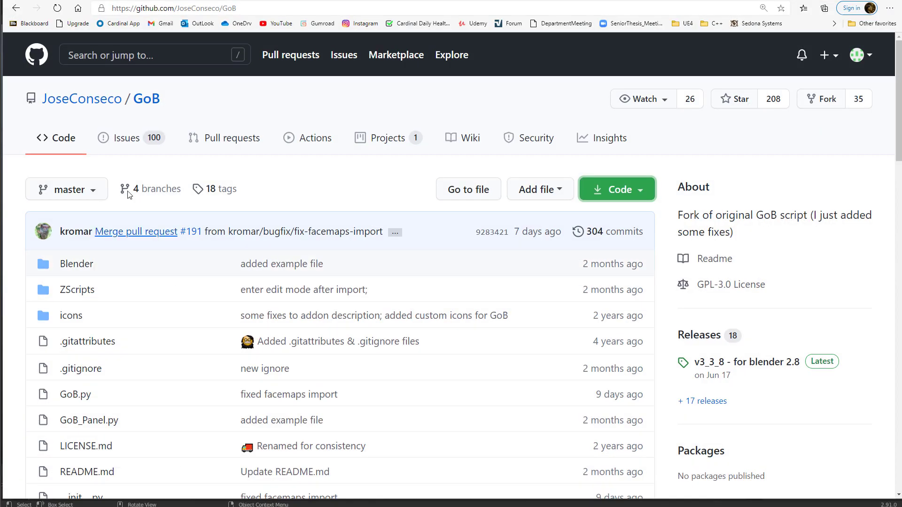
Step: Return to the Bing results and open the JoseConseco/GoB GitHub repository
scroll(137, 180, "down", 2)
scroll(137, 180, "up", 2)
left_click(14, 9)
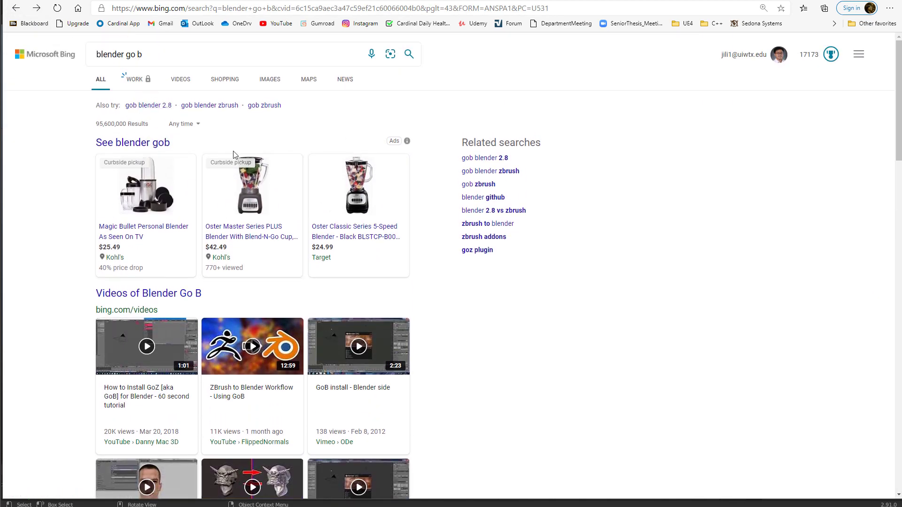
scroll(224, 184, "down", 7)
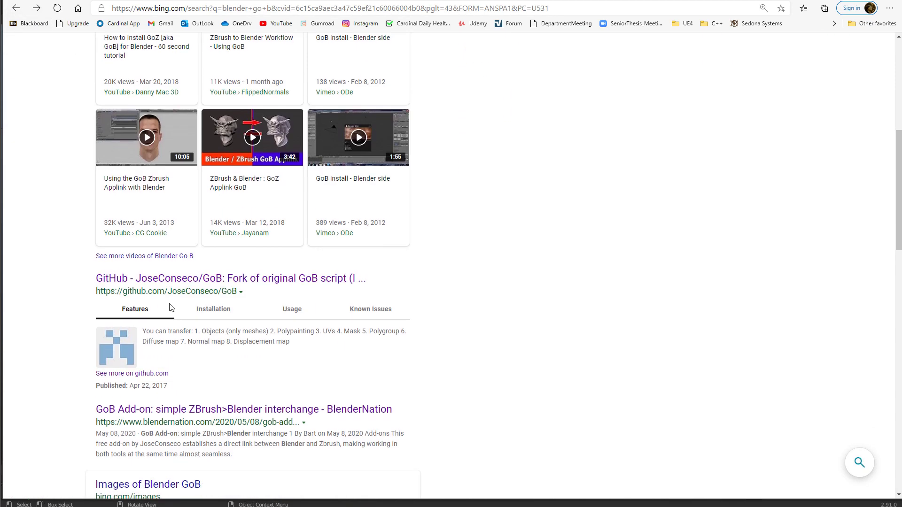
left_click(187, 285)
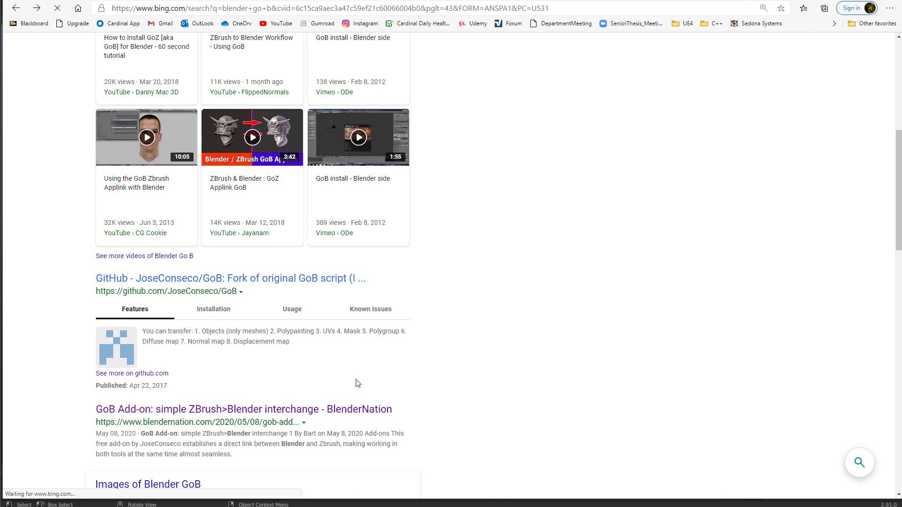
Step: Check the repository's Code dropdown for the Download ZIP option, then close it
scroll(300, 266, "up", 5)
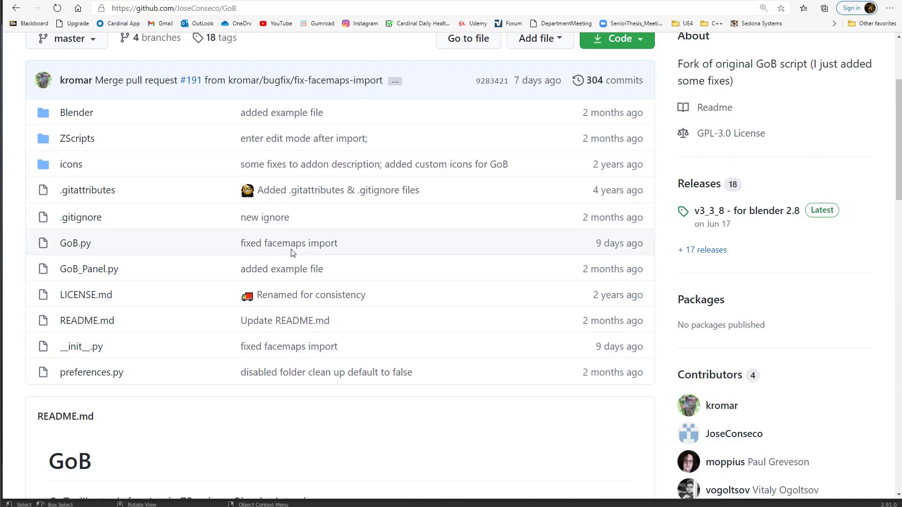
left_click(618, 189)
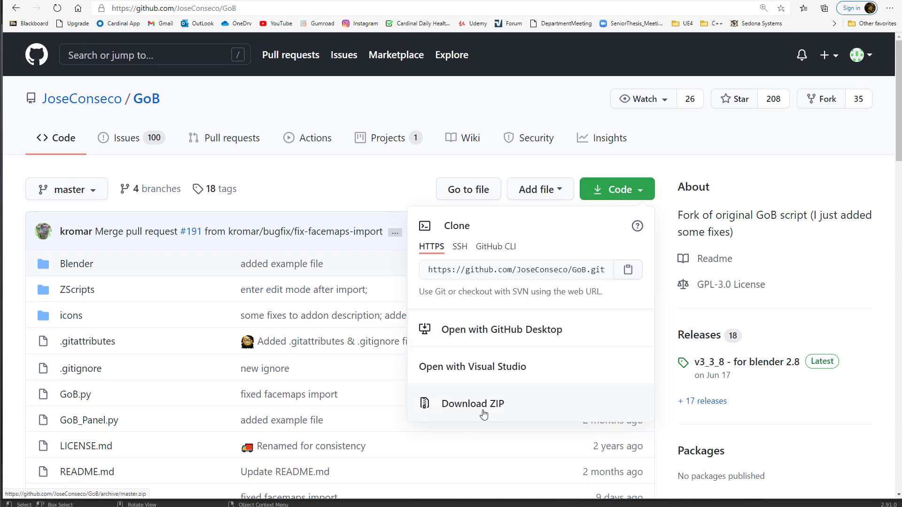
scroll(386, 433, "down", 2)
scroll(385, 433, "down", 3)
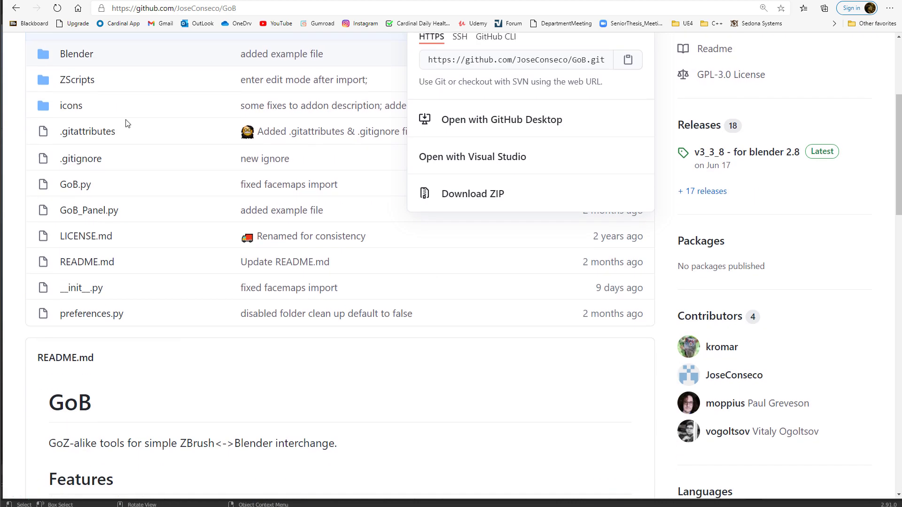
left_click(390, 383)
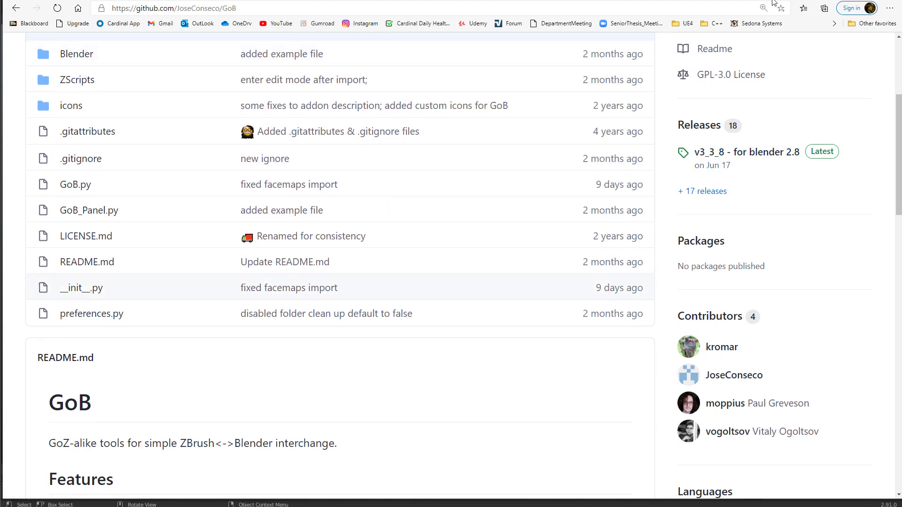
Step: Extract GoB-master.zip to a GoB-master folder in Downloads and open it
left_click(400, 114)
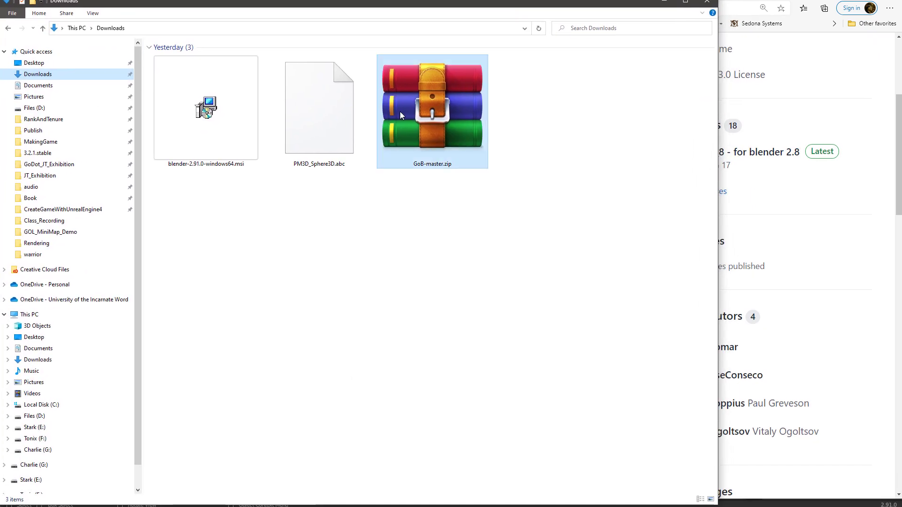
right_click(399, 113)
left_click(340, 171)
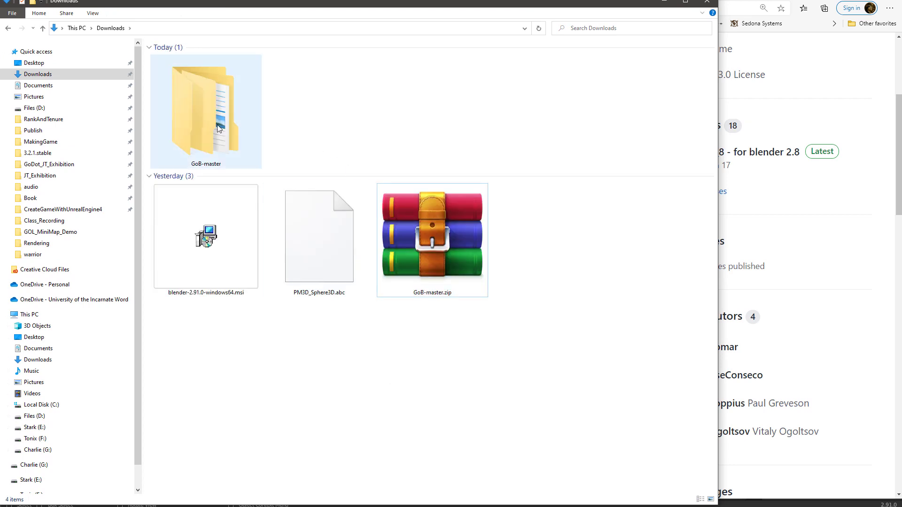
double_click(218, 129)
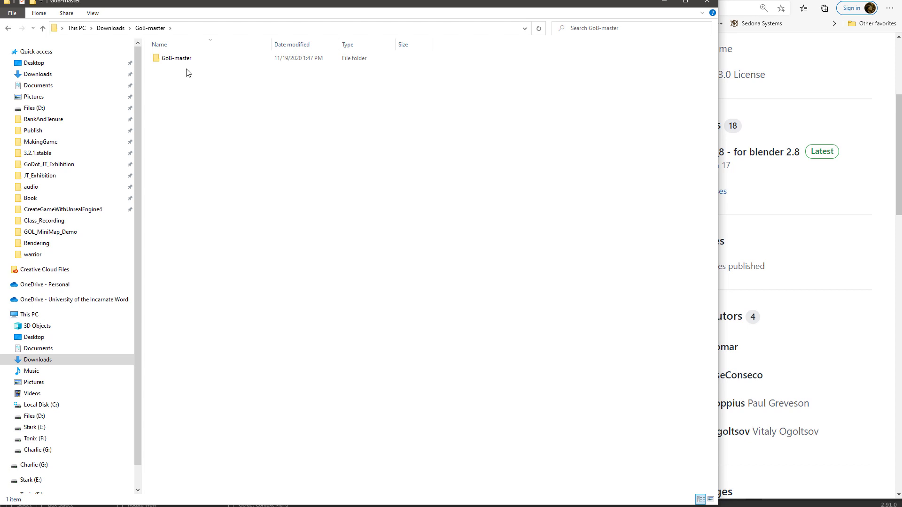
Step: Rename the inner GoB-master folder to GoB
left_click(183, 60)
left_click(180, 59)
left_click(173, 59)
key("Delete")
key("Delete")
key("Delete")
key("Delete")
key("Delete")
key("Delete")
key("Delete")
key("Return")
left_click(221, 134)
left_click(228, 56)
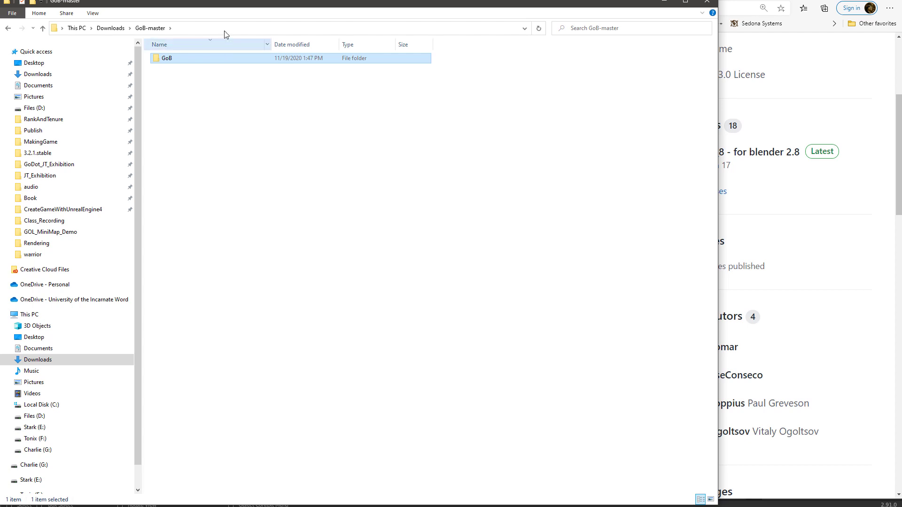
left_click_drag(236, 4, 247, 0)
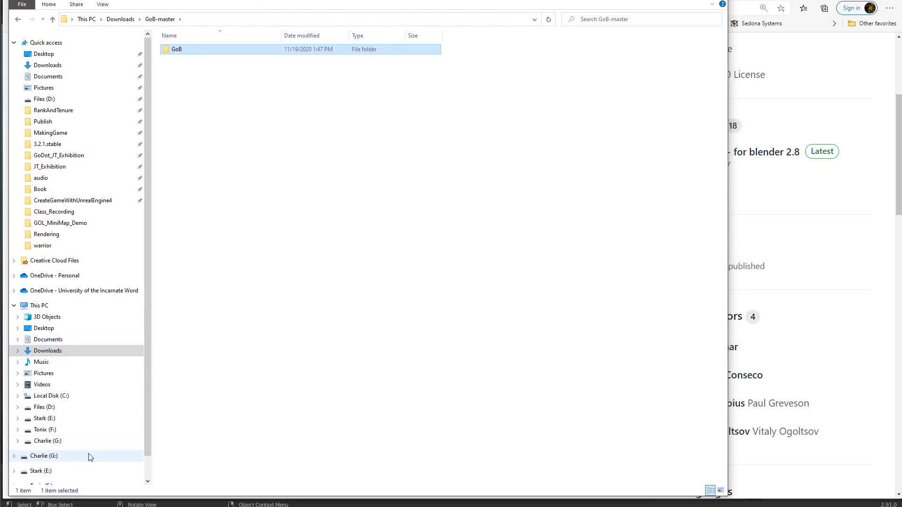
Step: Navigate to C:\Program Files\Blender Foundation\Blender 2.91\2.91\scripts\addons
left_click(52, 397)
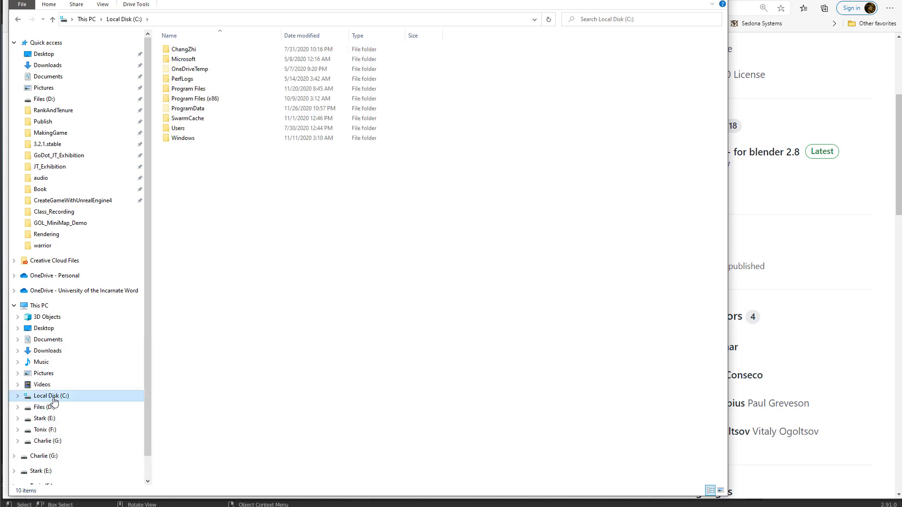
double_click(206, 89)
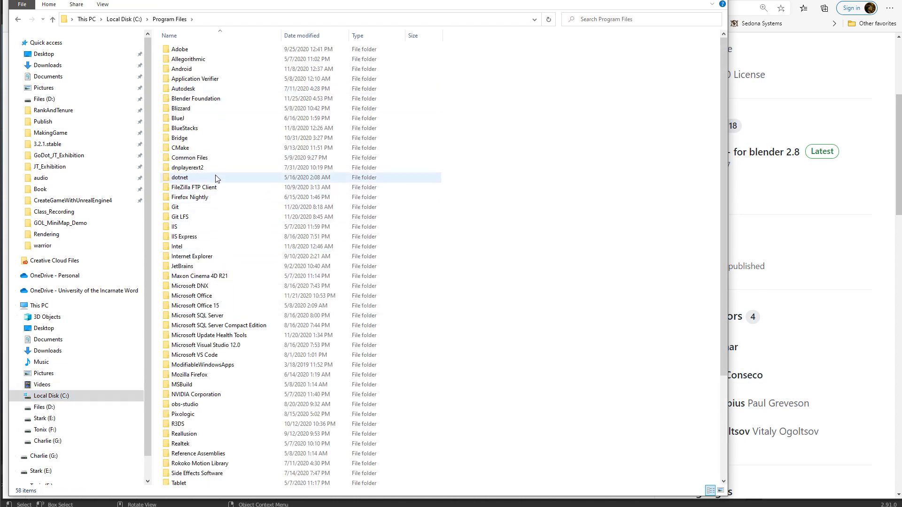
double_click(207, 99)
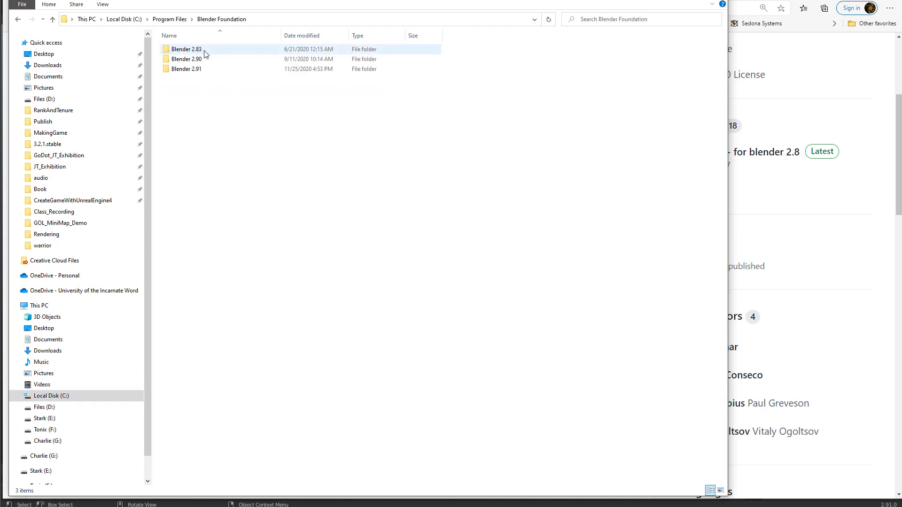
double_click(205, 72)
double_click(203, 51)
double_click(203, 60)
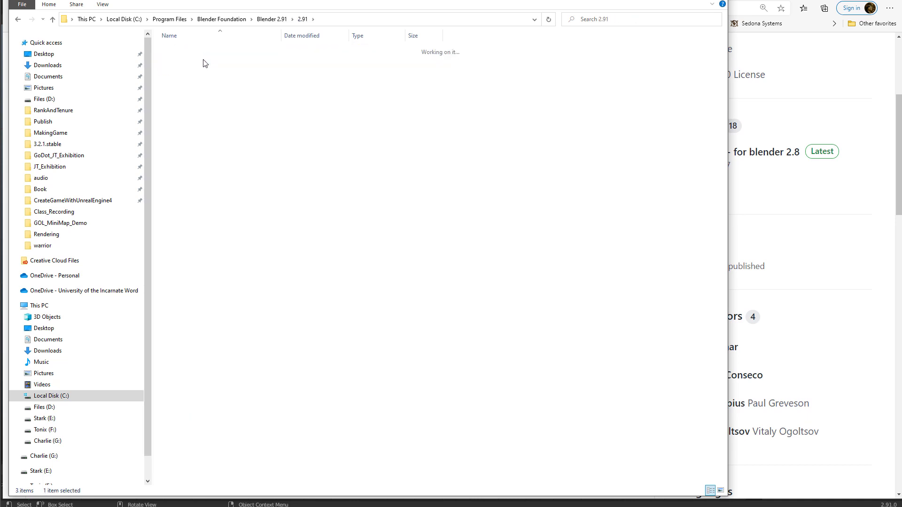
left_click(302, 19)
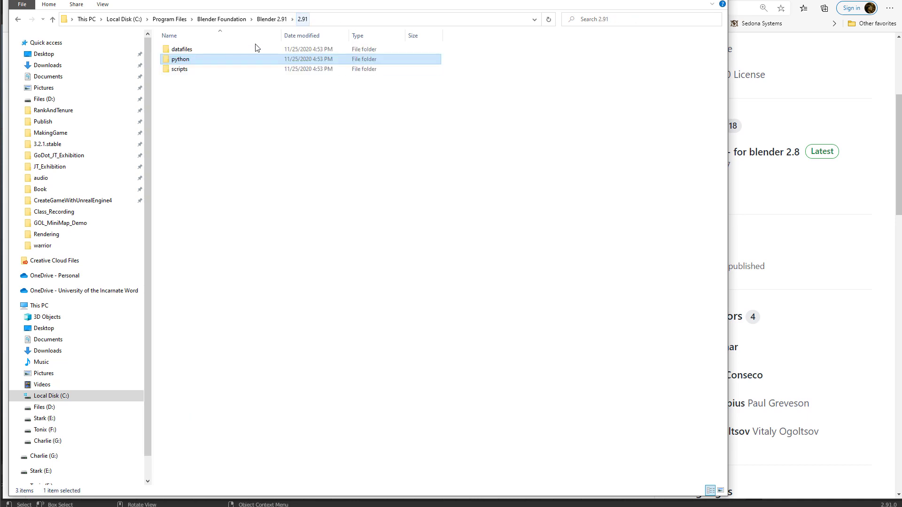
double_click(186, 69)
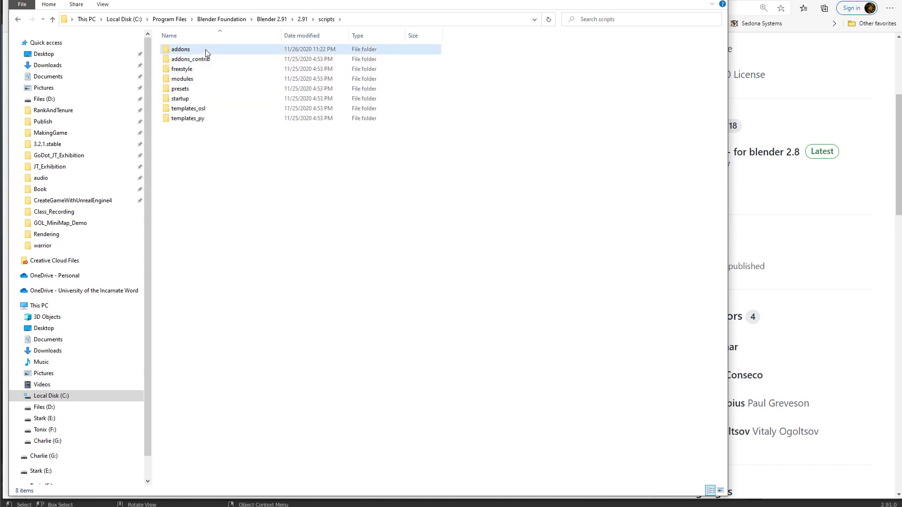
double_click(205, 49)
scroll(343, 376, "down", 8)
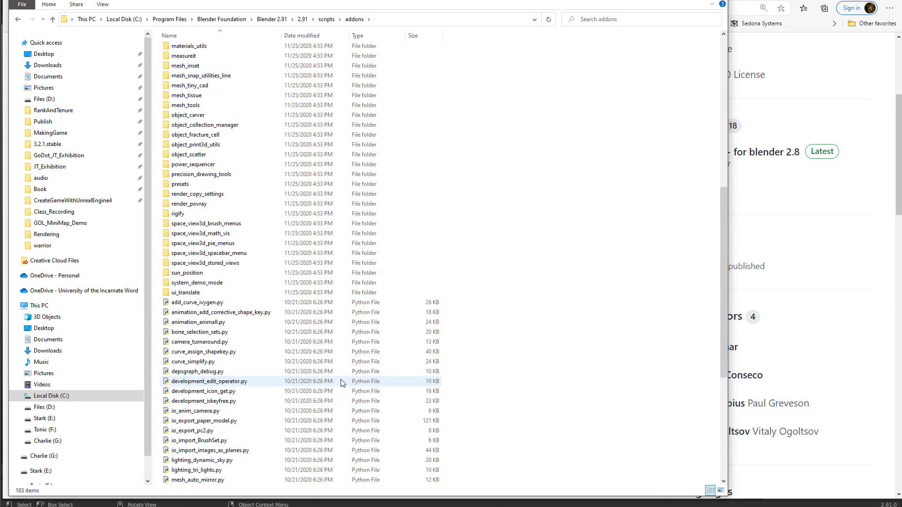
scroll(344, 376, "up", 10)
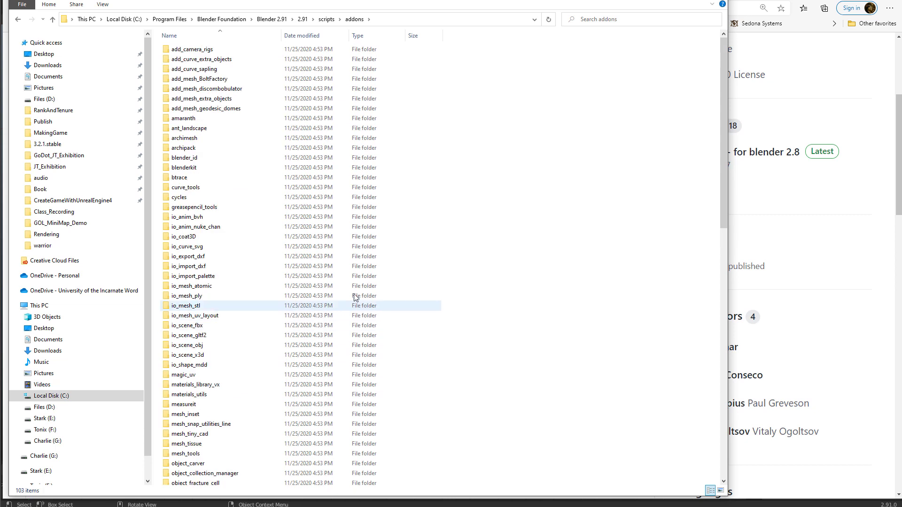
Step: Paste the GoB folder into addons, granting administrator permission
key("ctrl+v")
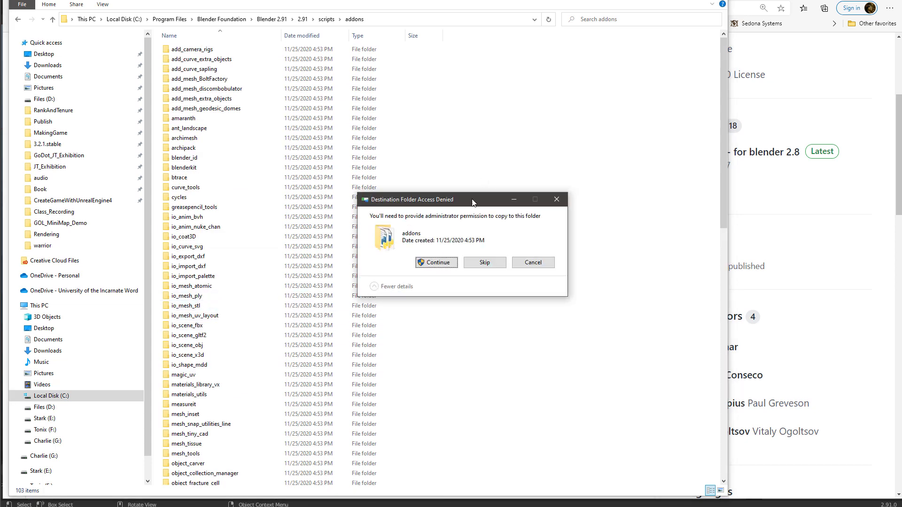
left_click(438, 263)
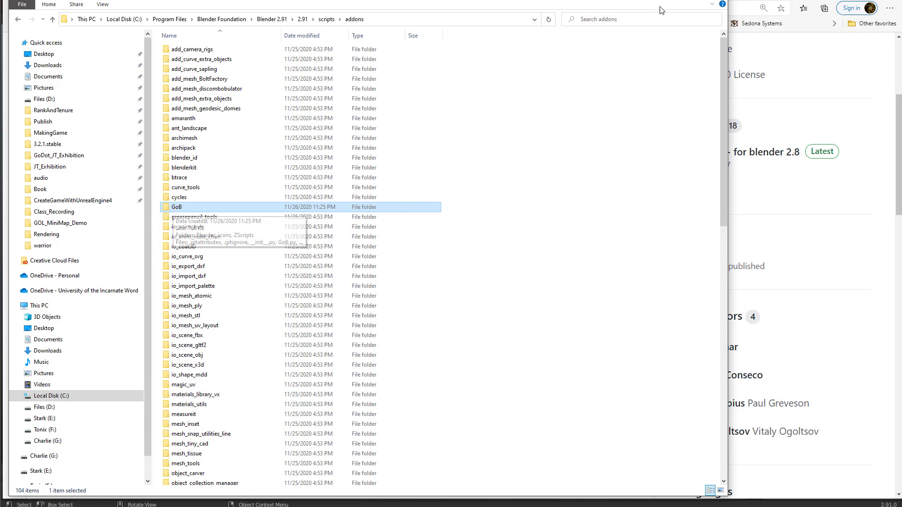
key("alt+Tab")
key("alt+Tab")
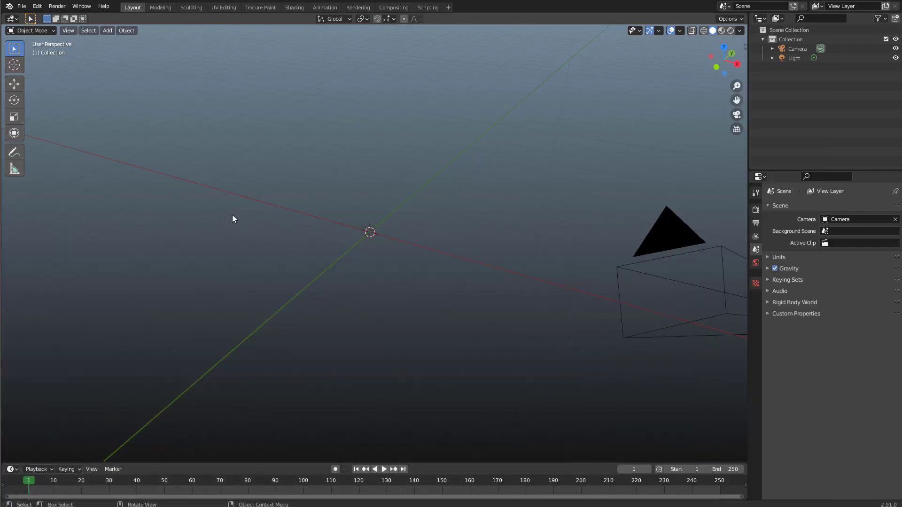
Step: Open Preferences > Add-ons and search 'gob' to list Import-Export: GoB
left_click(37, 7)
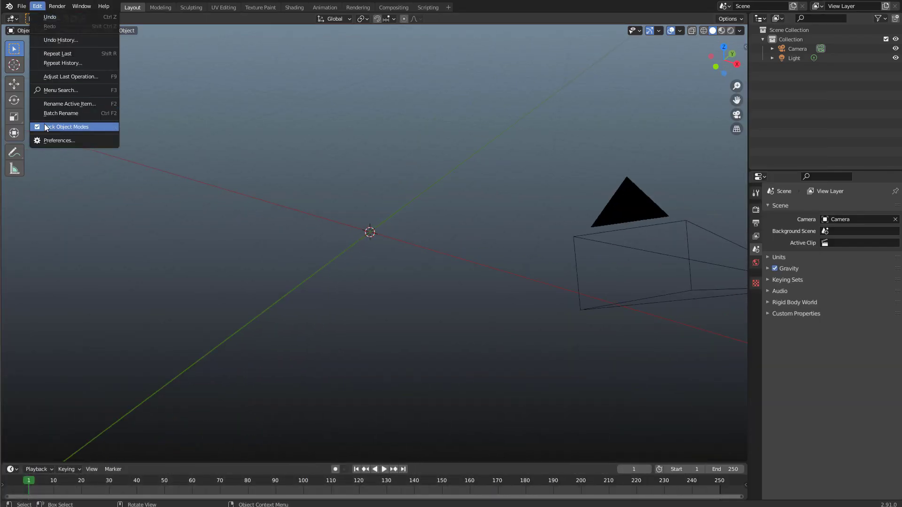
left_click(44, 137)
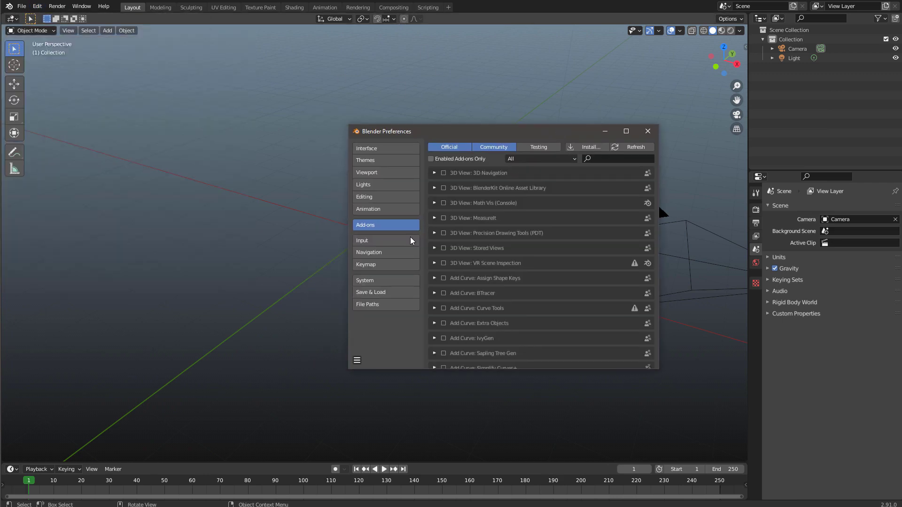
left_click(601, 161)
type("gor")
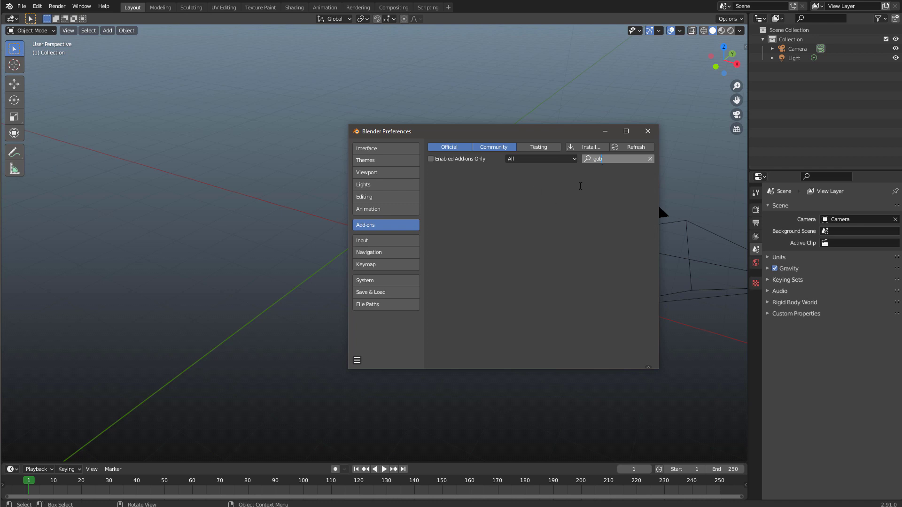
left_click(648, 131)
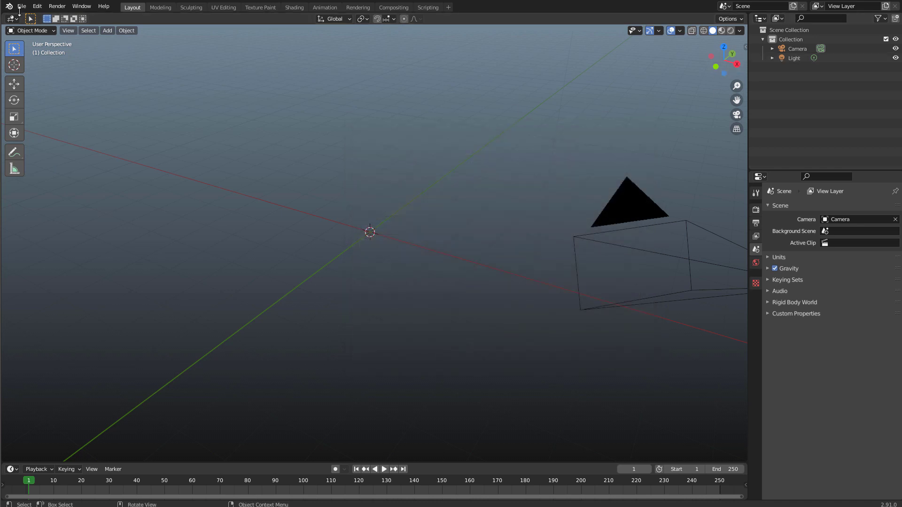
left_click(37, 6)
left_click(54, 140)
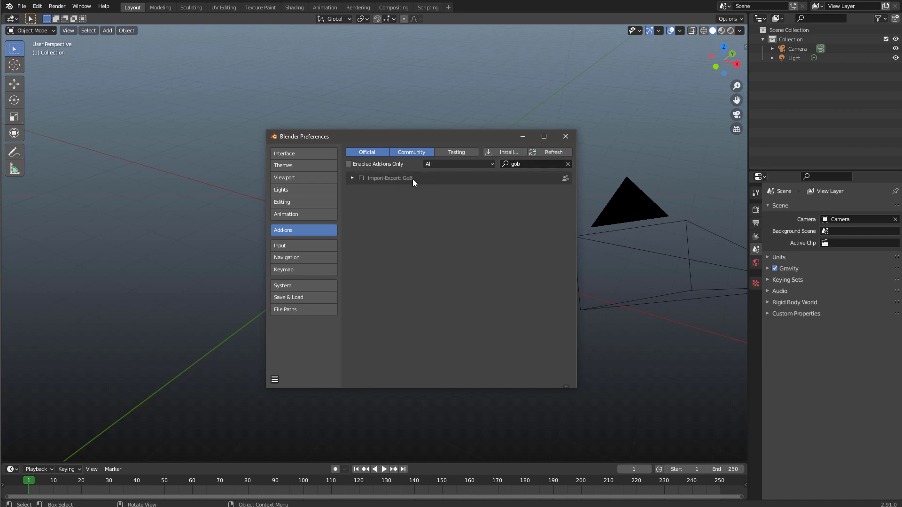
Step: Expand and enable the Import-Export: GoB add-on
left_click(353, 179)
left_click(361, 178)
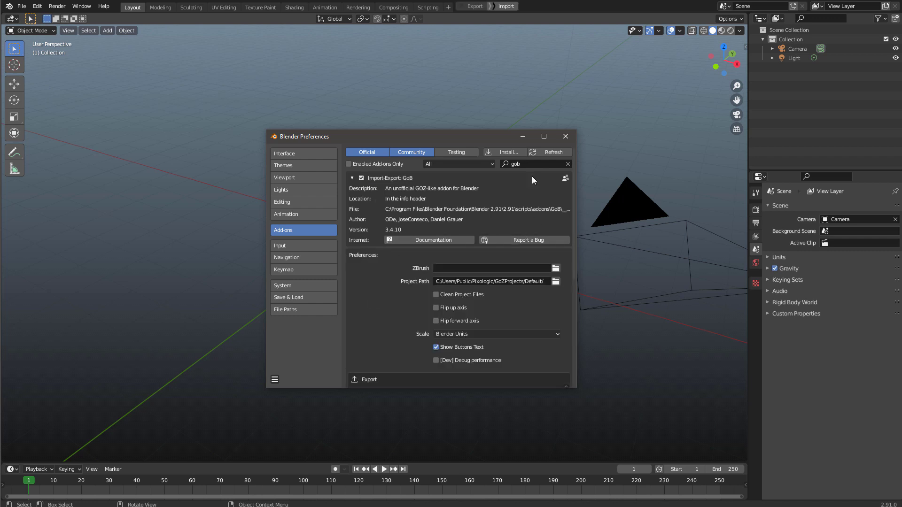
left_click_drag(455, 134, 410, 83)
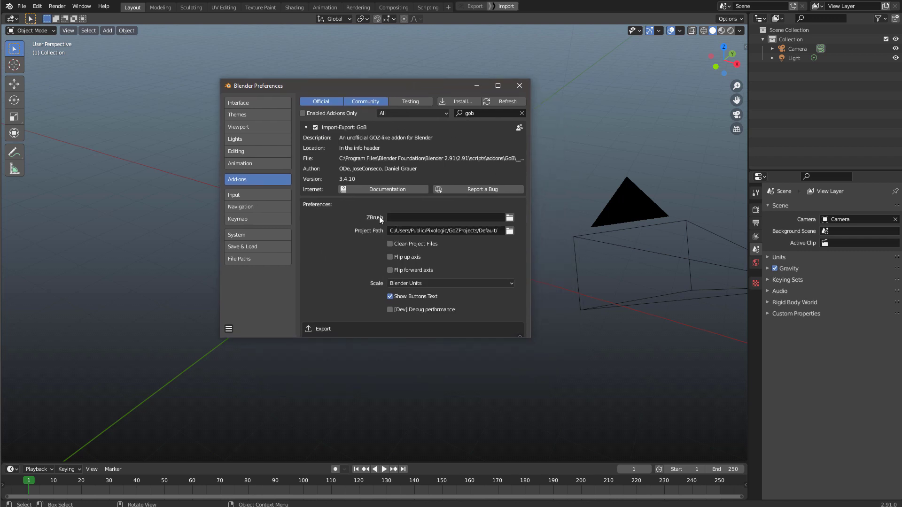
Step: Set the ZBrush path to C:\Program Files\Pixologic\ZBrush 2021\ZBrush.exe
left_click(510, 217)
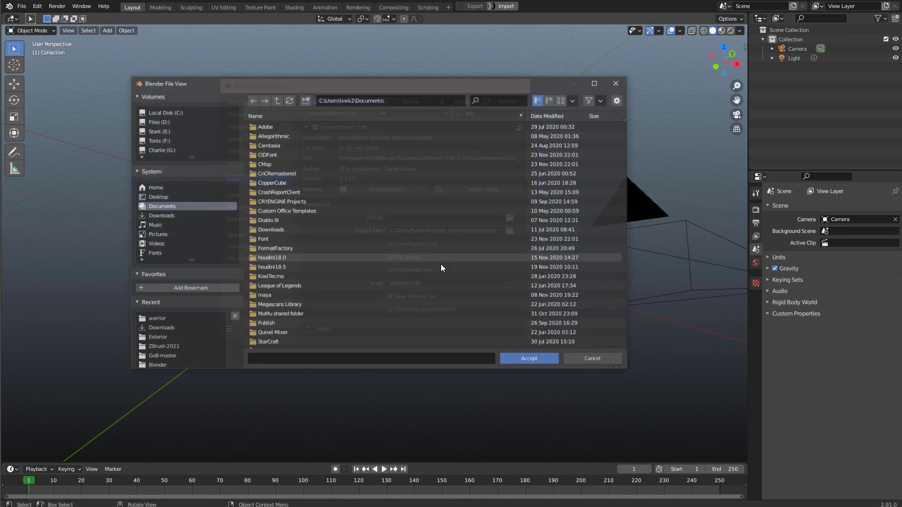
left_click(193, 112)
double_click(312, 157)
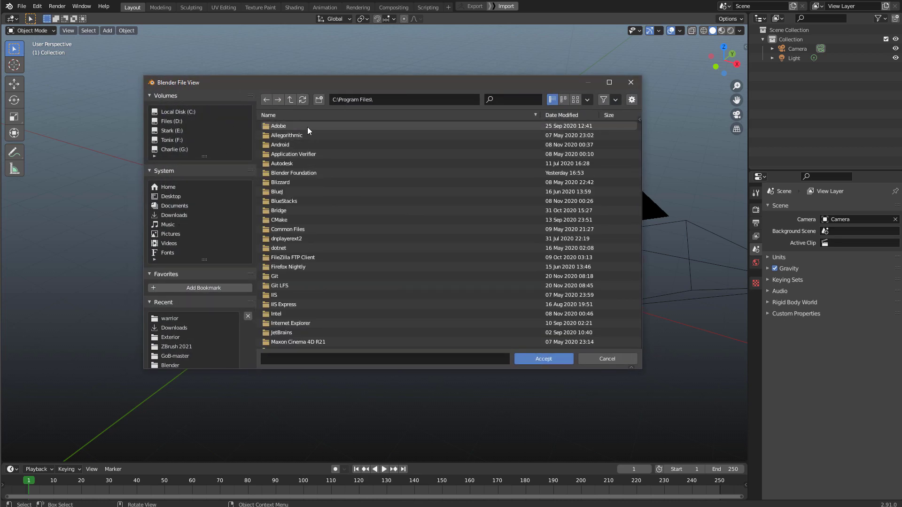
scroll(315, 260, "down", 4)
scroll(316, 260, "down", 7)
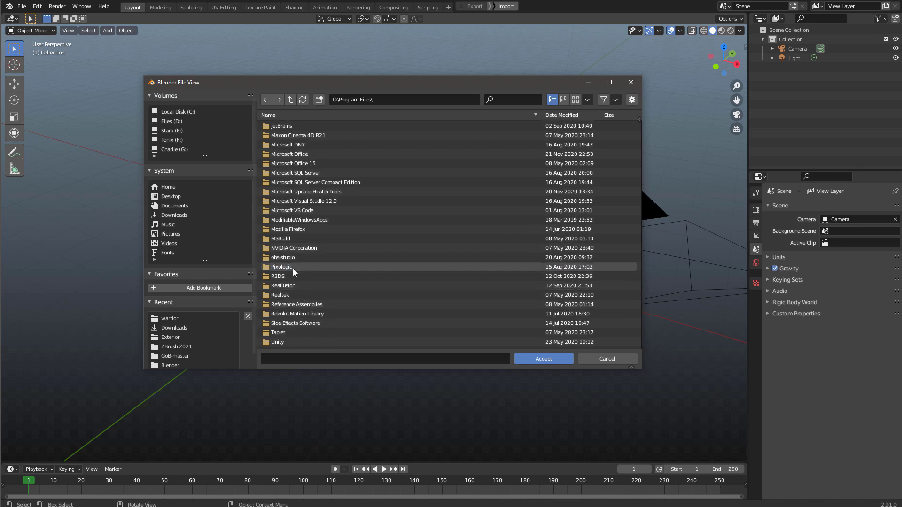
double_click(293, 269)
double_click(290, 134)
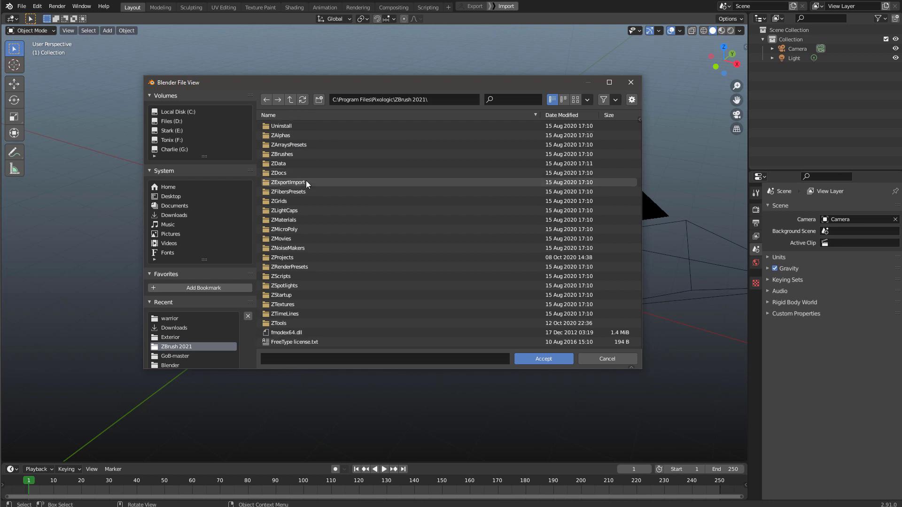
scroll(329, 221, "down", 5)
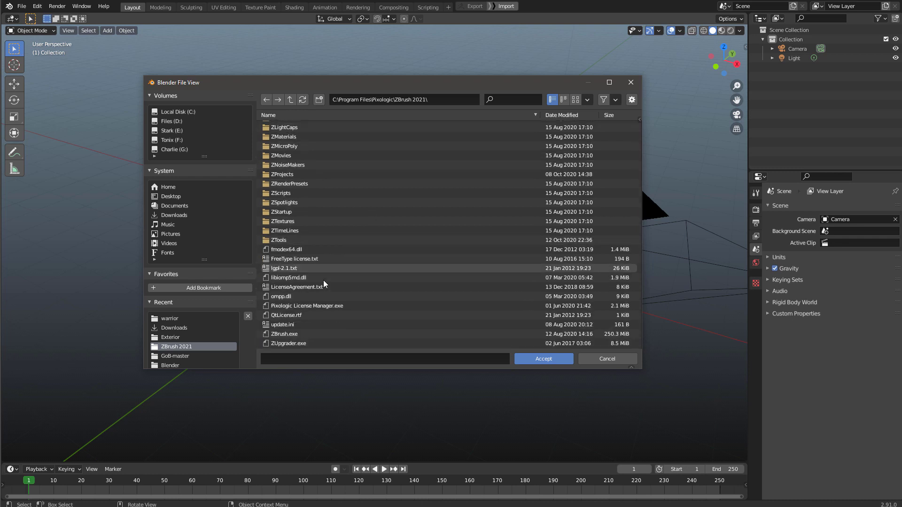
left_click(301, 334)
left_click(521, 359)
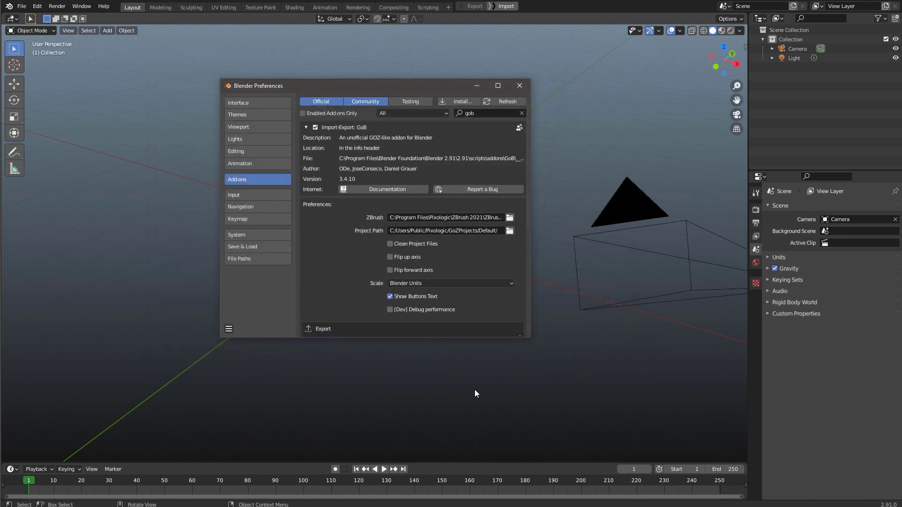
Step: Set GoB's Material import to 'from Polypaint', keeping Polygroups to Vertex Groups enabled
scroll(475, 265, "down", 8)
scroll(473, 266, "down", 1)
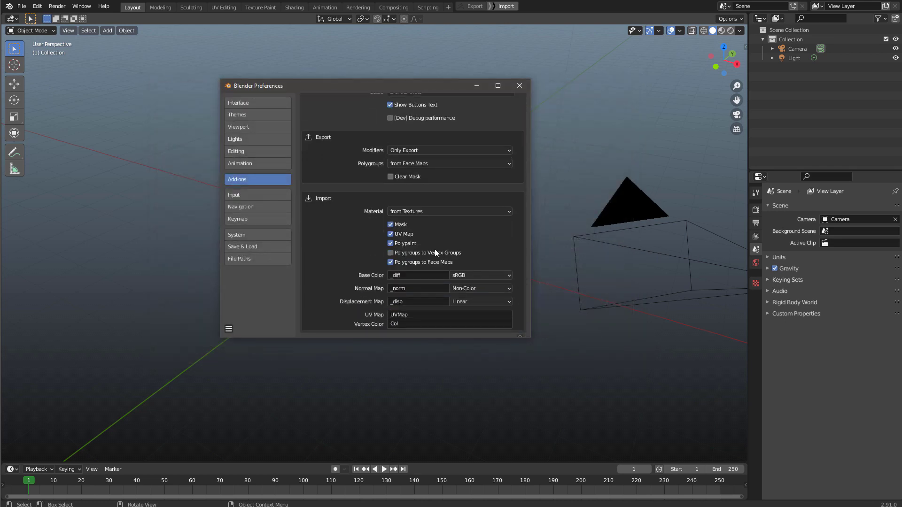
left_click(433, 211)
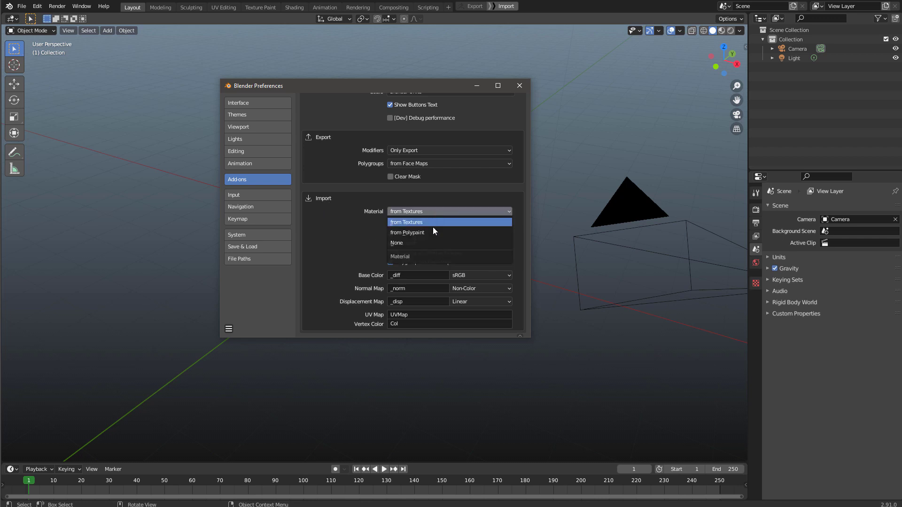
left_click(432, 232)
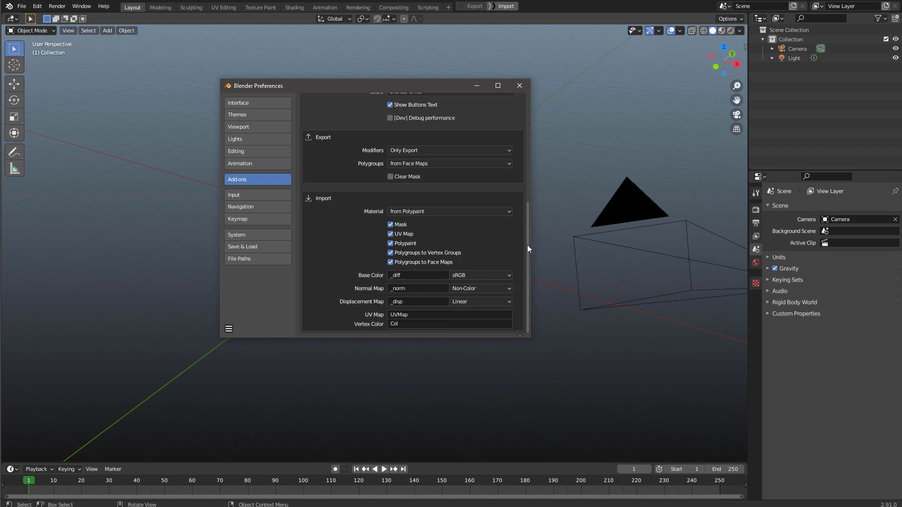
left_click(419, 212)
left_click(420, 233)
left_click_drag(529, 221, 535, 123)
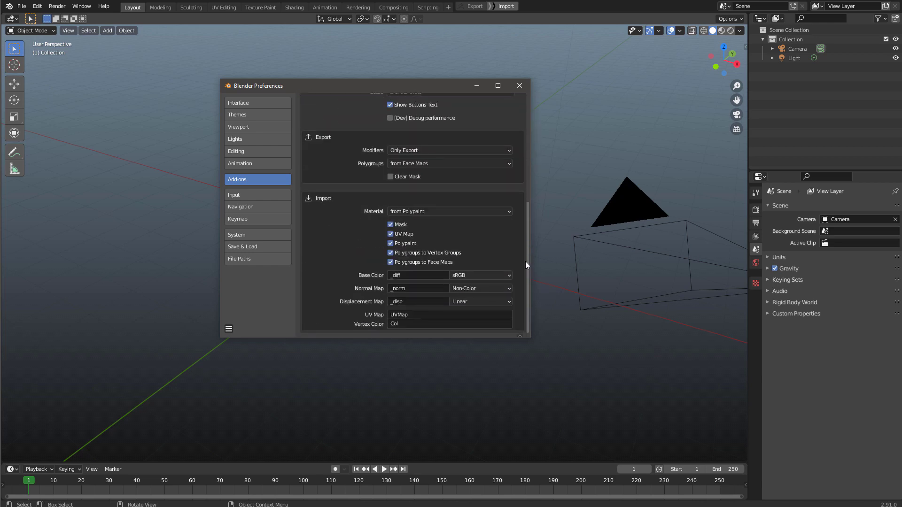